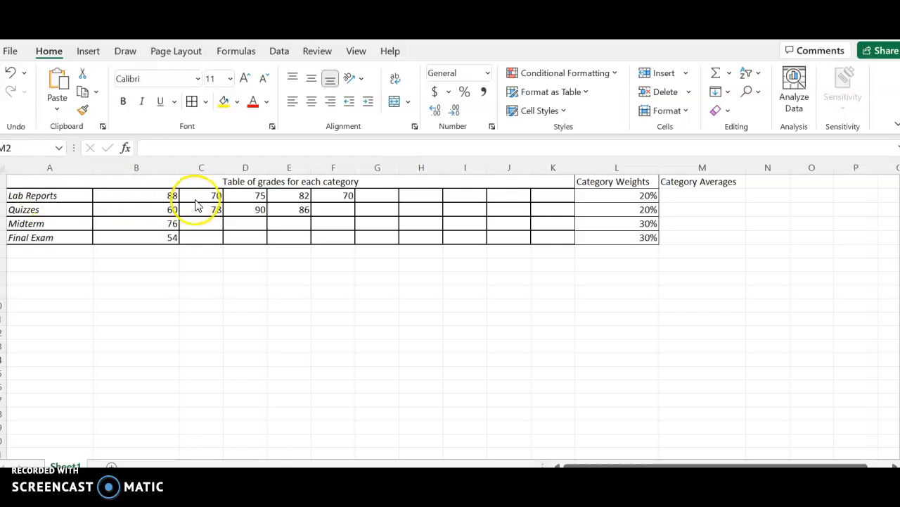
Review the Lab Reports and Quizzes grades and their 20% weights.
click(161, 199)
drag(168, 197, 323, 199)
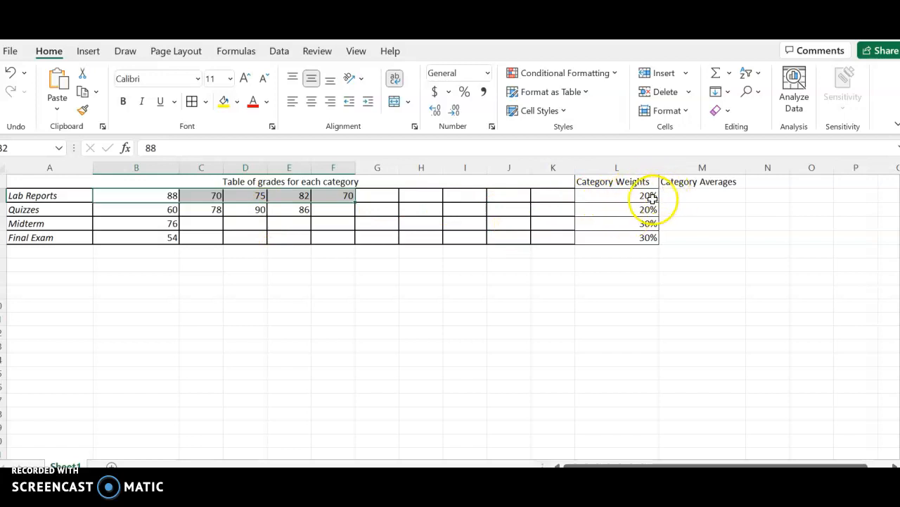
click(629, 196)
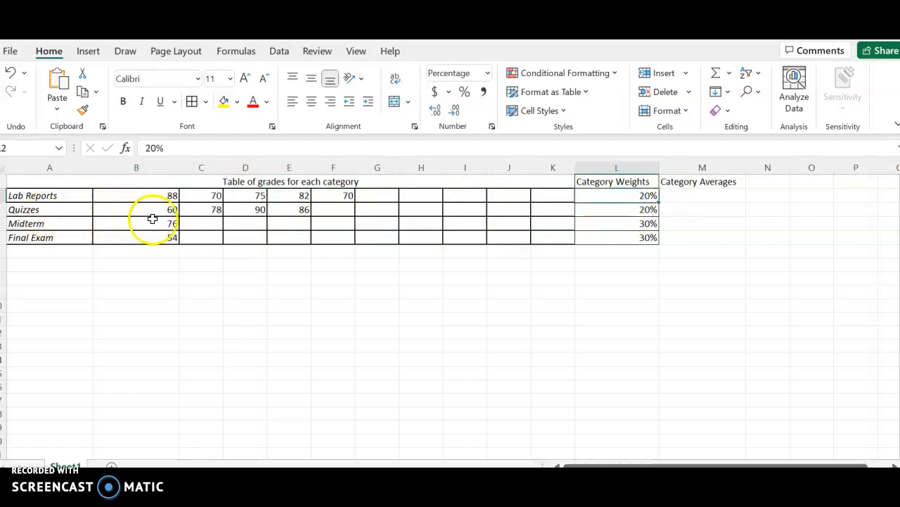
drag(166, 210, 277, 220)
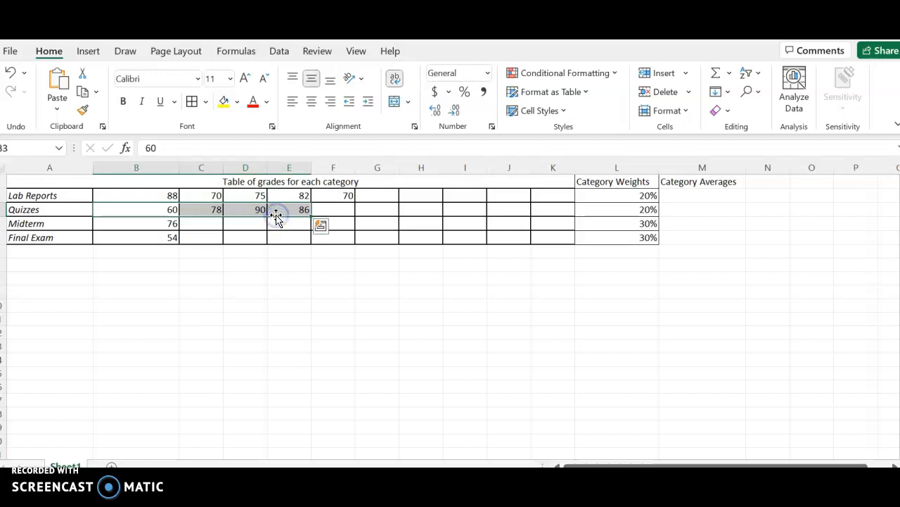
click(596, 214)
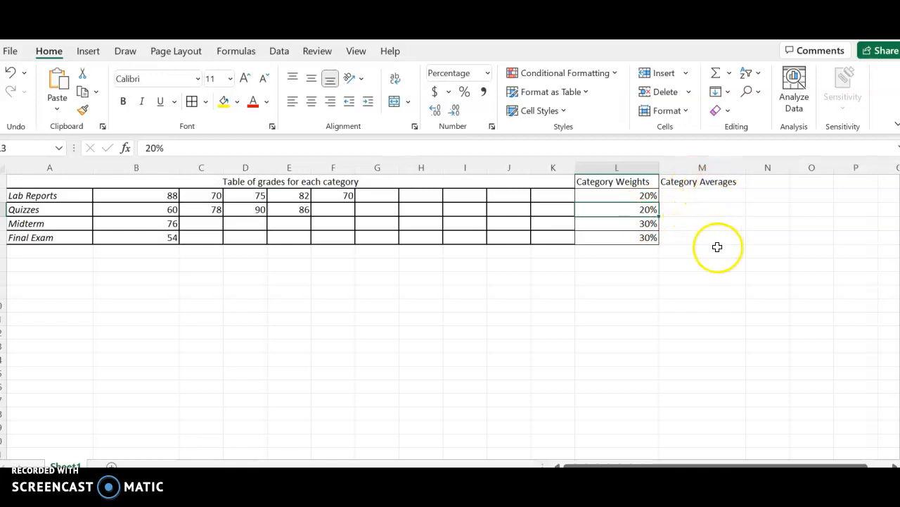
Enter =AVERAGE(B2:F2) in M2 for a Lab Reports average of 77.
click(696, 199)
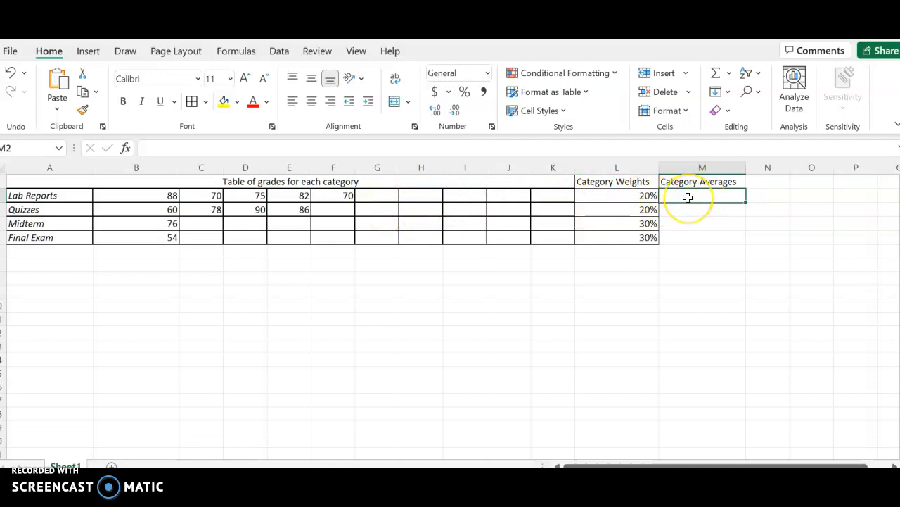
text(=ave)
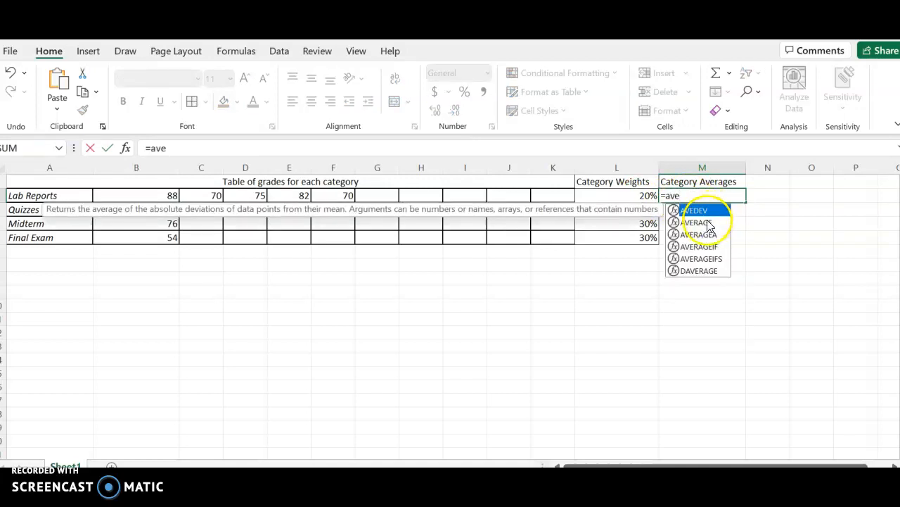
double_click(696, 223)
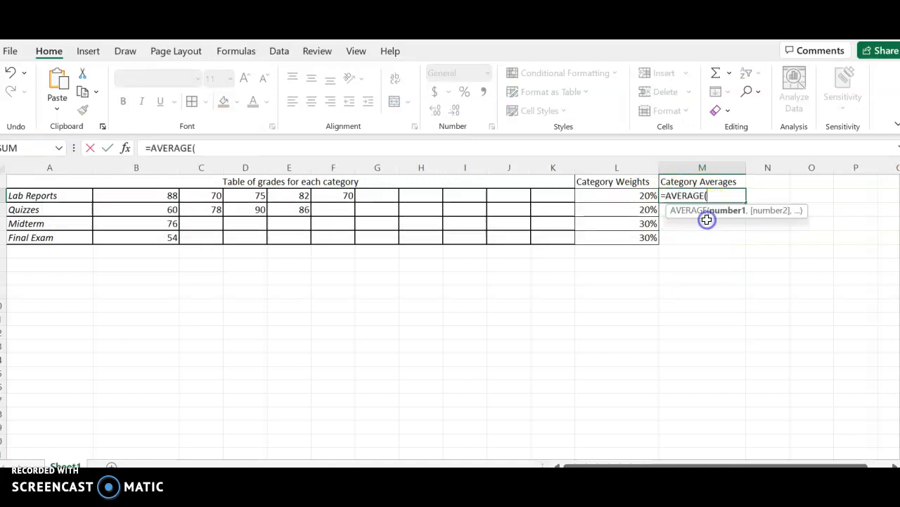
click(156, 195)
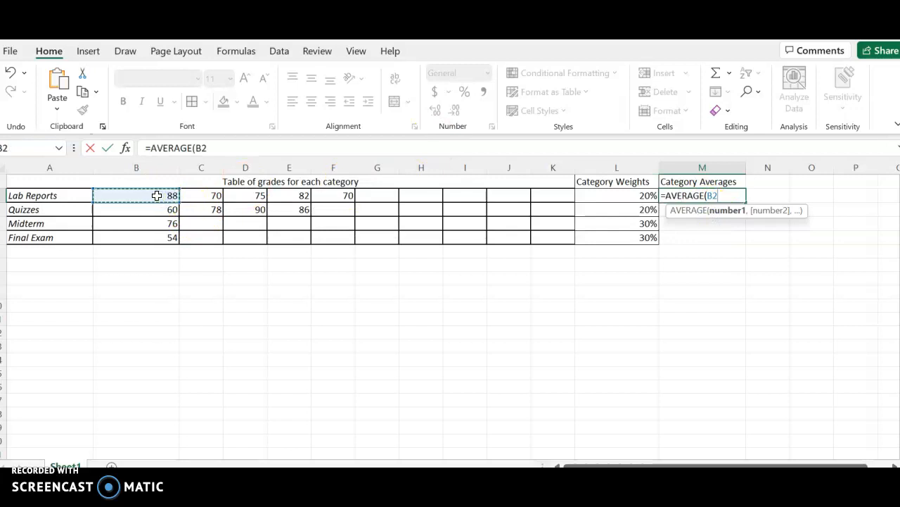
drag(157, 196, 325, 197)
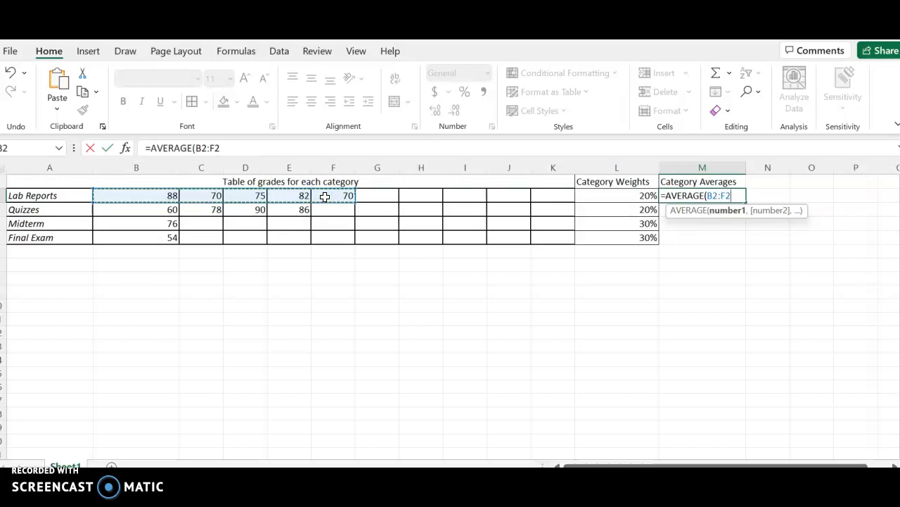
text())
key(Return)
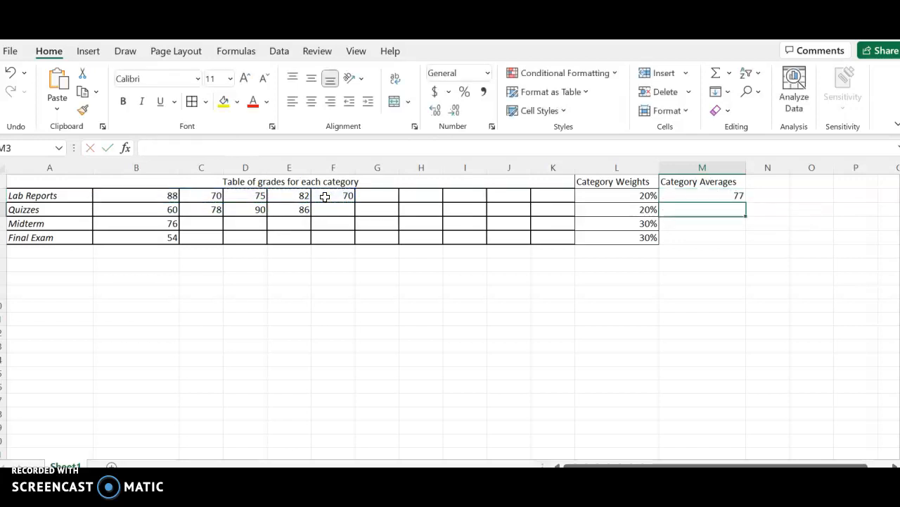
Enter =AVERAGE(B3:E3) in M3 for a Quizzes average of 78.5.
text(=)
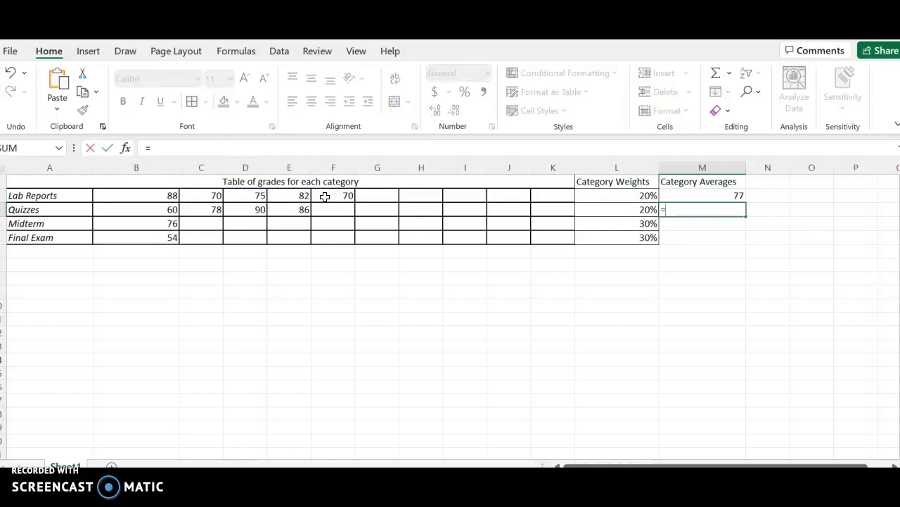
text(avera)
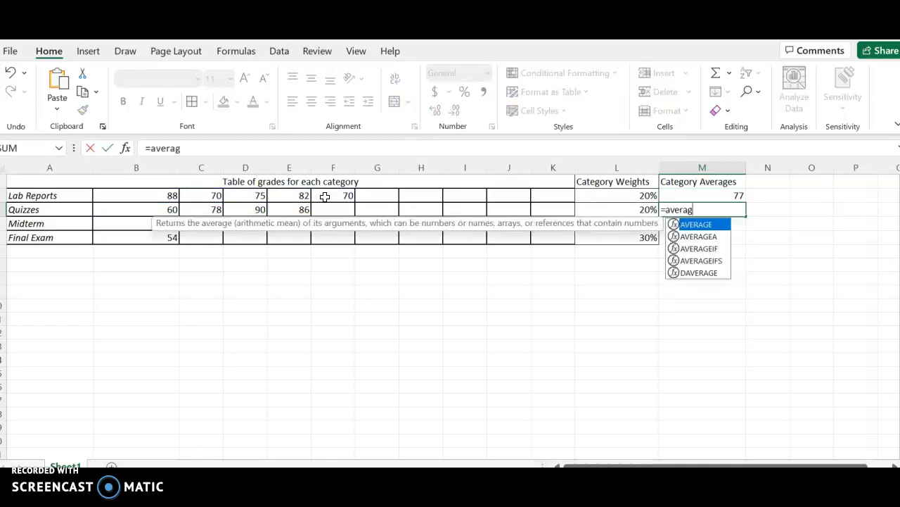
text(g)
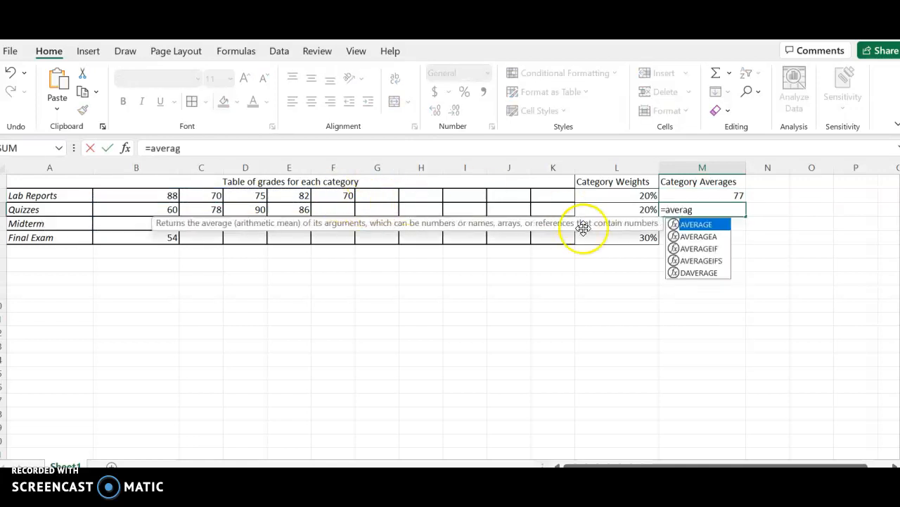
double_click(703, 225)
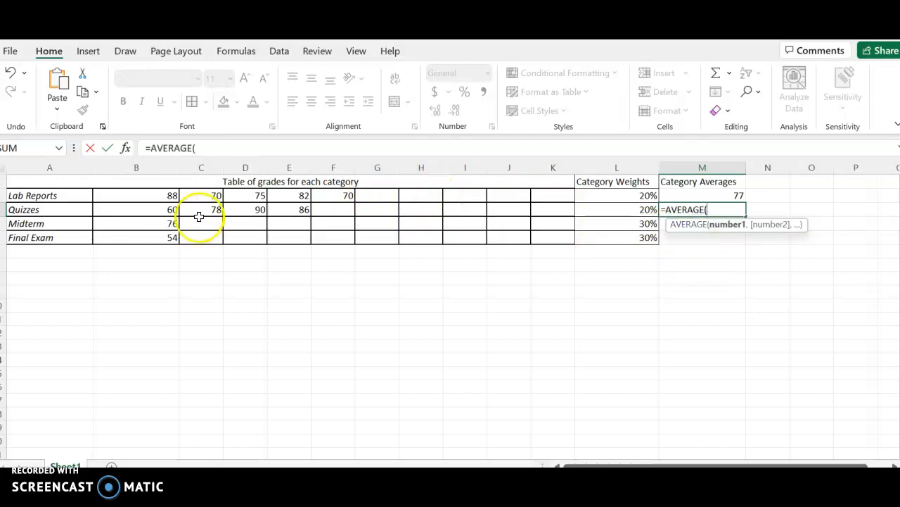
click(149, 212)
drag(149, 212, 287, 206)
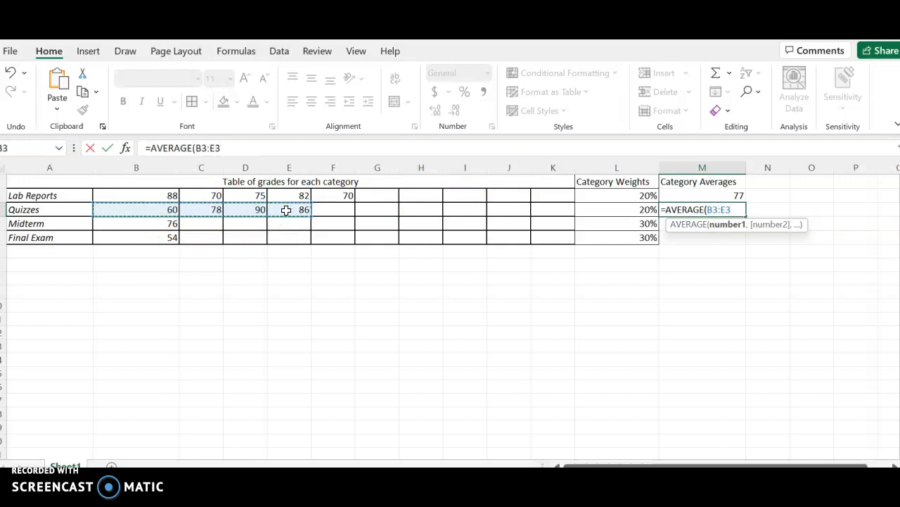
key(Return)
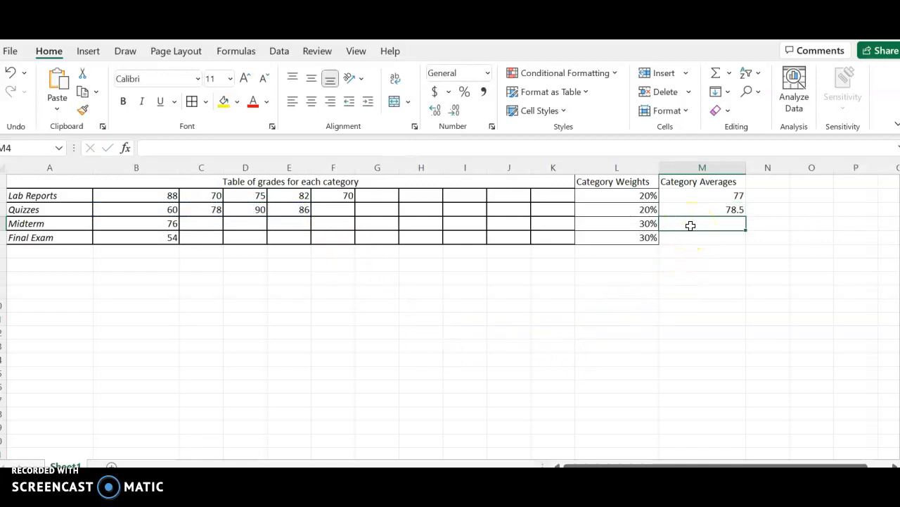
Enter =AVERAGE(B4) in M4 for a Midterm average of 76.
text(=ave)
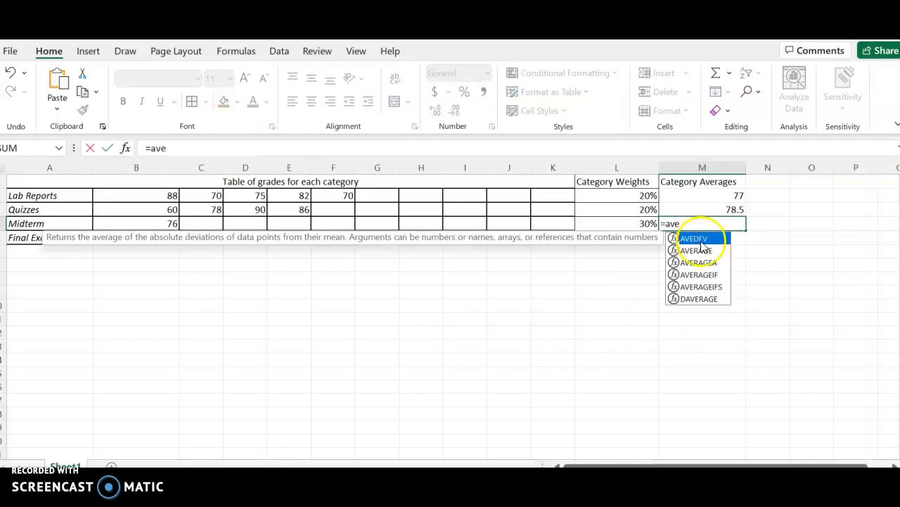
click(704, 251)
double_click(702, 248)
click(702, 248)
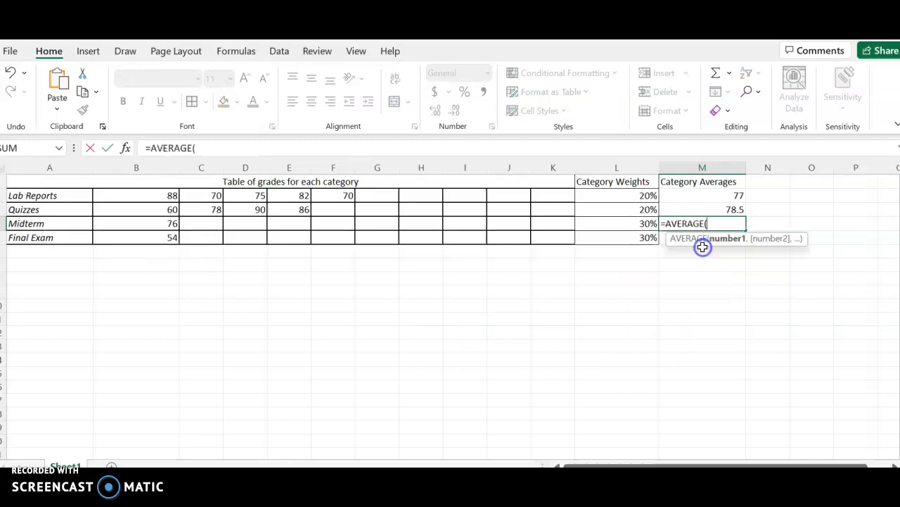
key(BackSpace)
key(BackSpace)
click(152, 226)
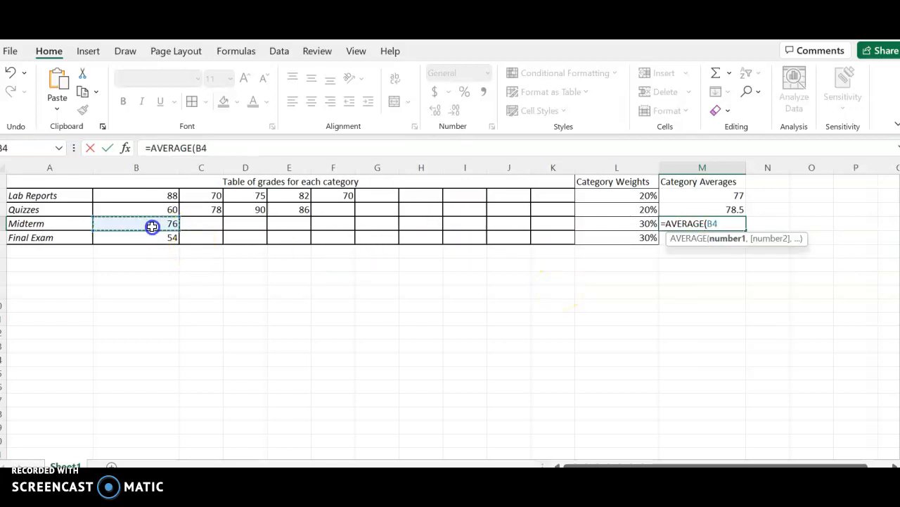
text())
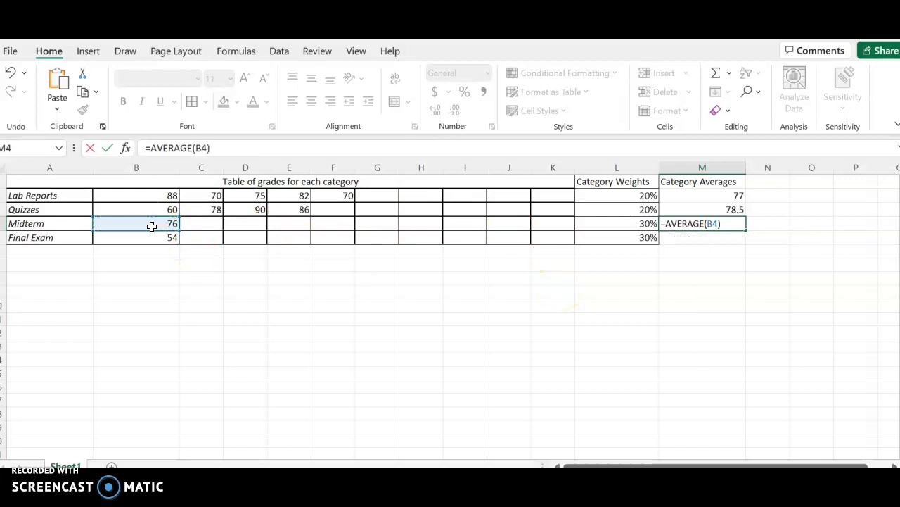
key(Return)
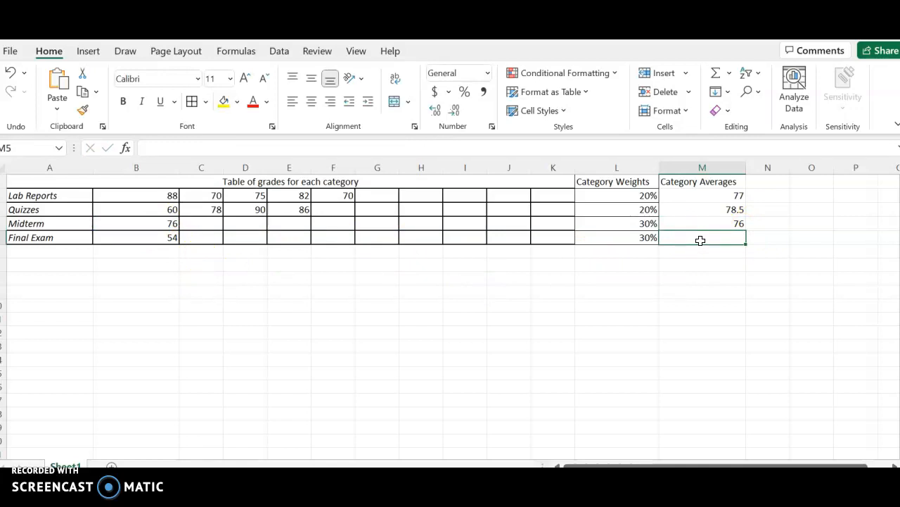
Enter =AVERAGE(B5) in M5 for a Final Exam average of 54.
text(=aver)
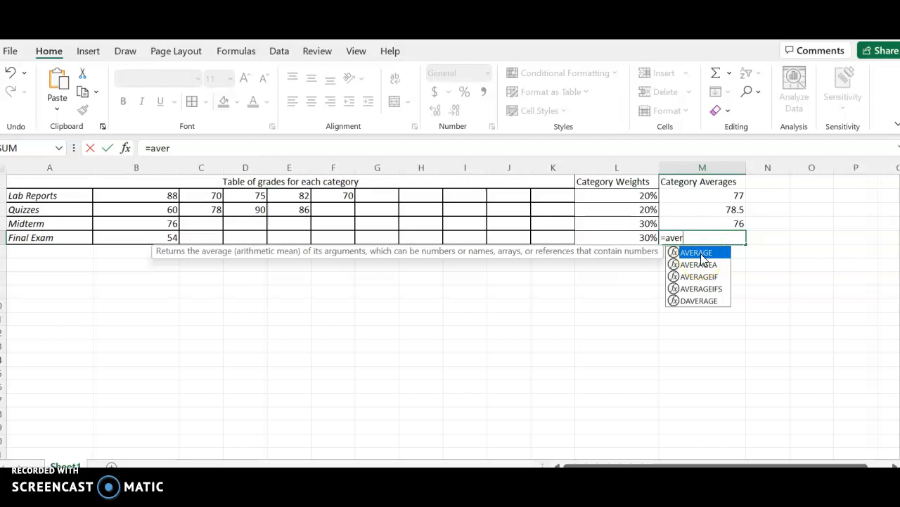
double_click(702, 255)
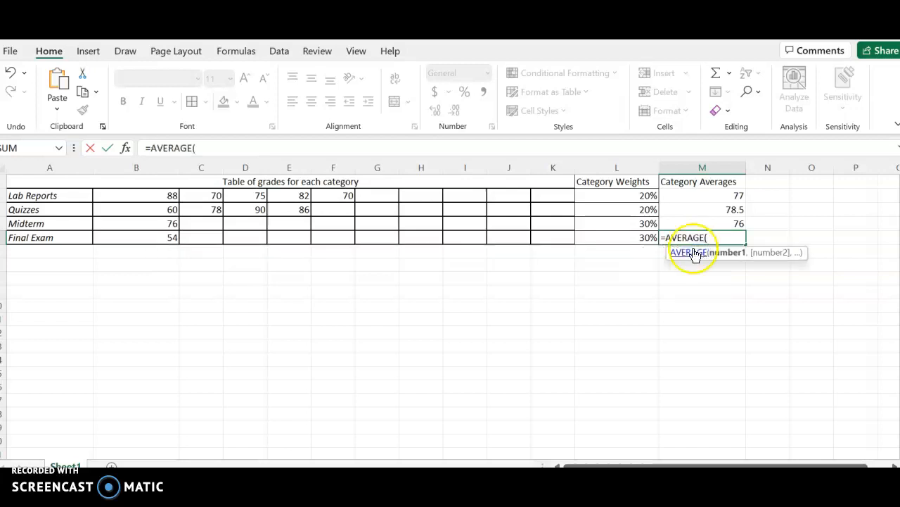
click(152, 238)
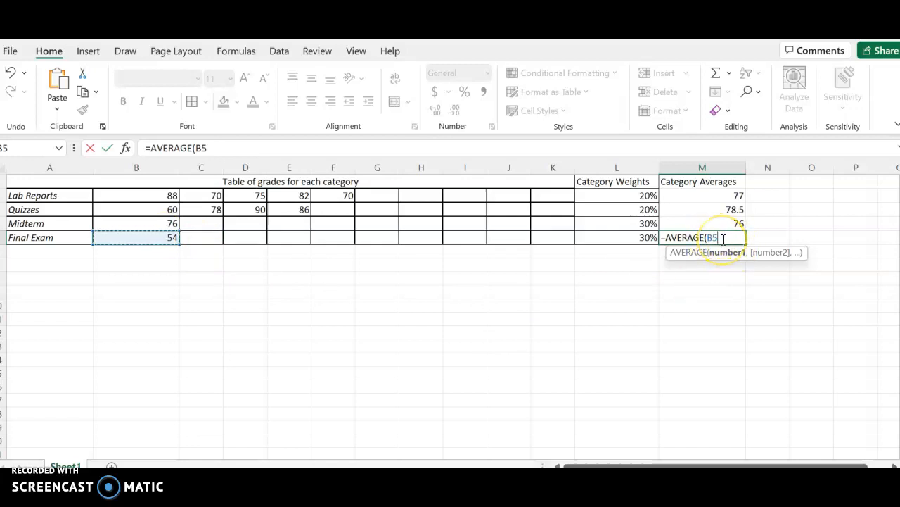
text())
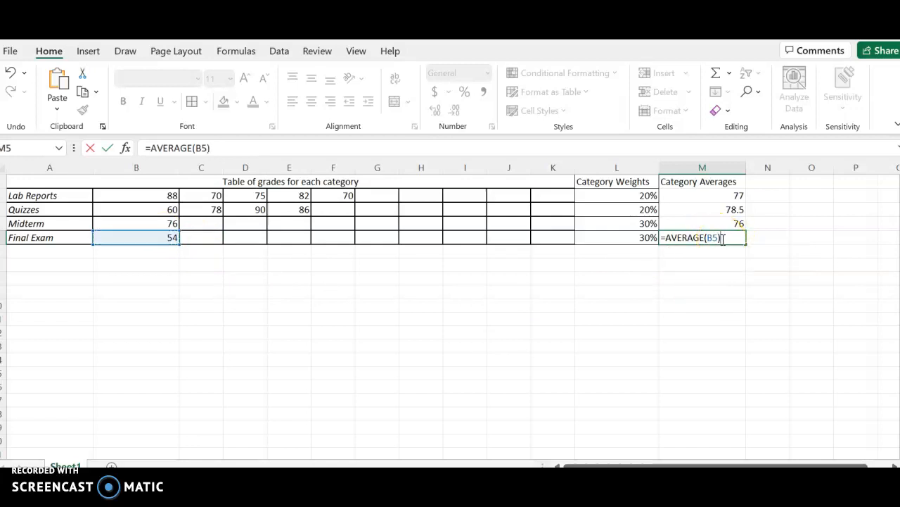
key(Return)
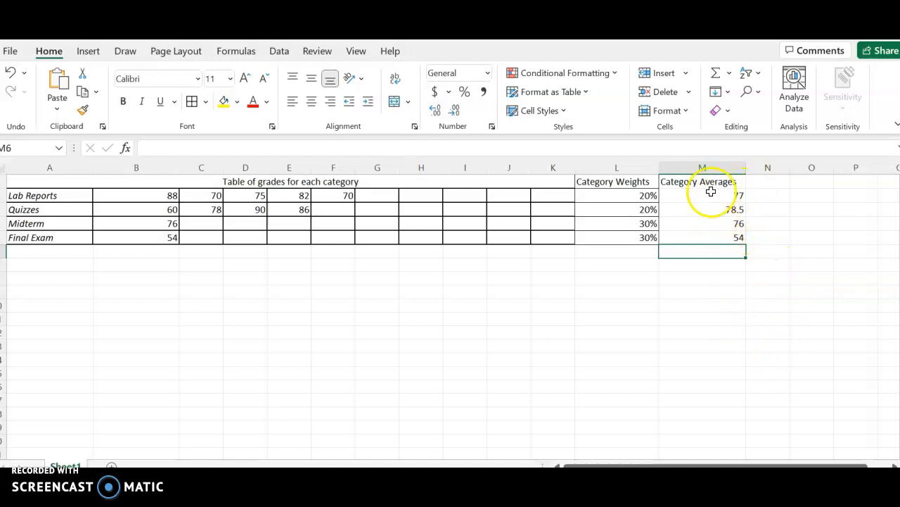
Type the heading 'category percentage point' into cell N1.
click(780, 182)
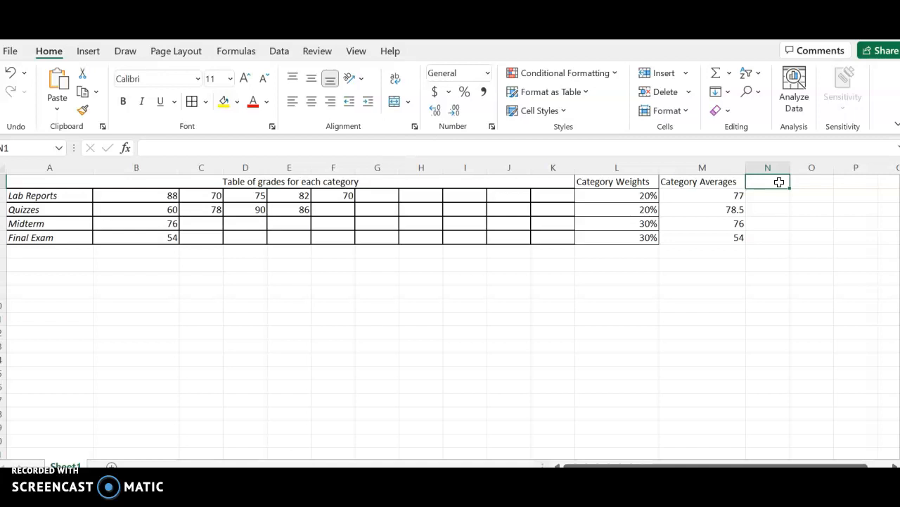
text(cat)
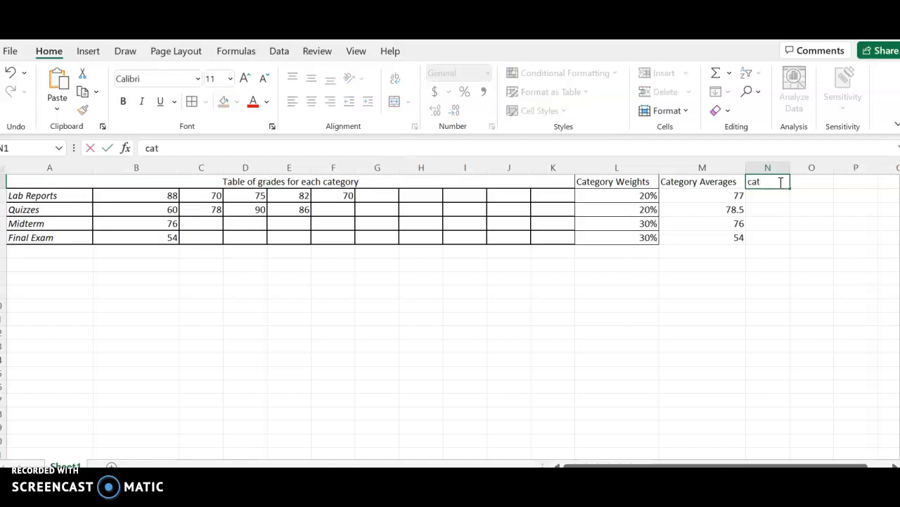
text(egoryw)
click(774, 237)
key(BackSpace)
text(weight)
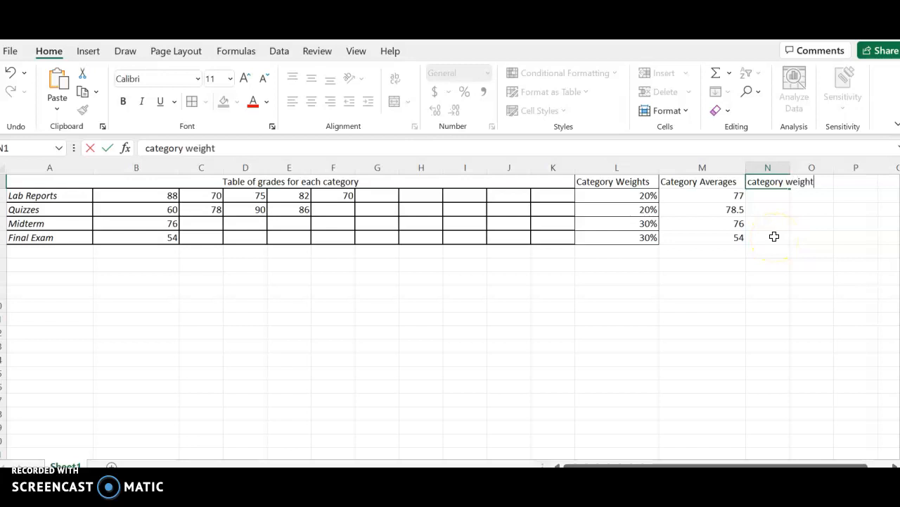
key(BackSpace)
key(BackSpace)
key(BackSpace)
key(BackSpace)
key(BackSpace)
key(BackSpace)
key(BackSpace)
text(percentage po)
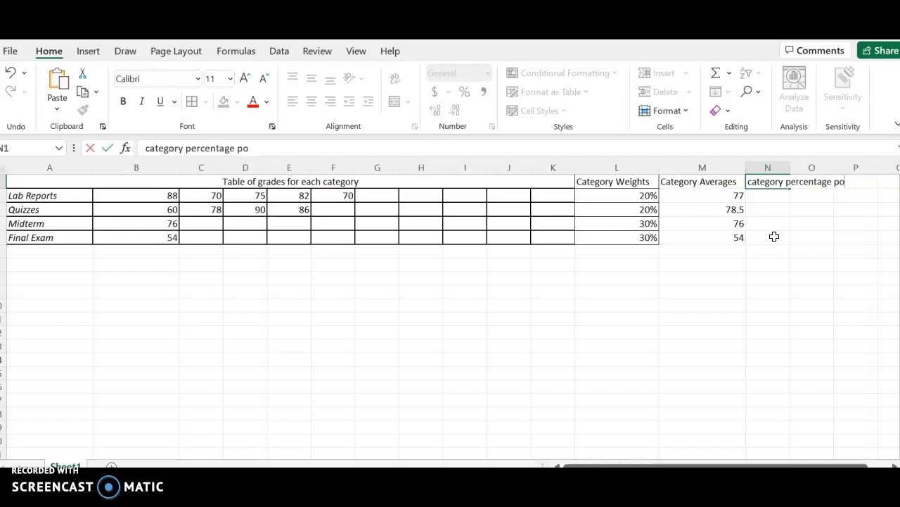
text(int)
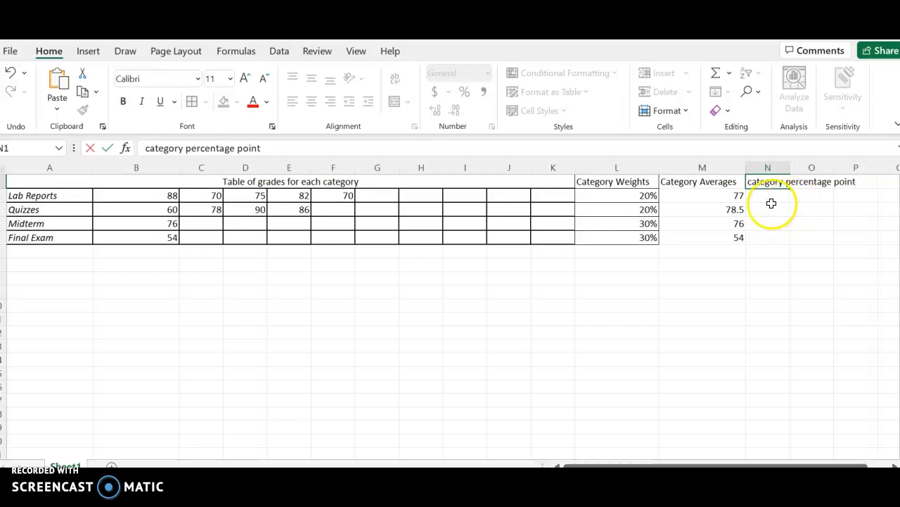
click(771, 205)
click(777, 184)
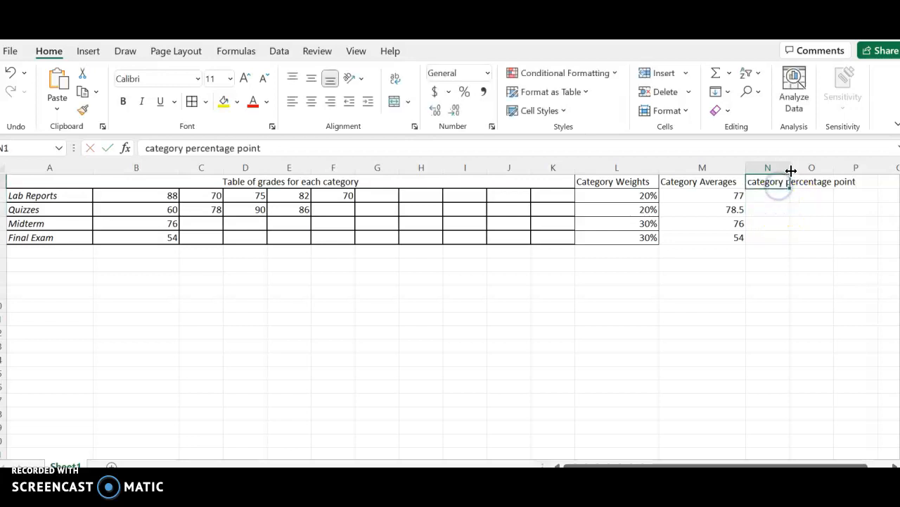
Widen column N to about 24 characters so the full heading fits.
drag(790, 171, 871, 175)
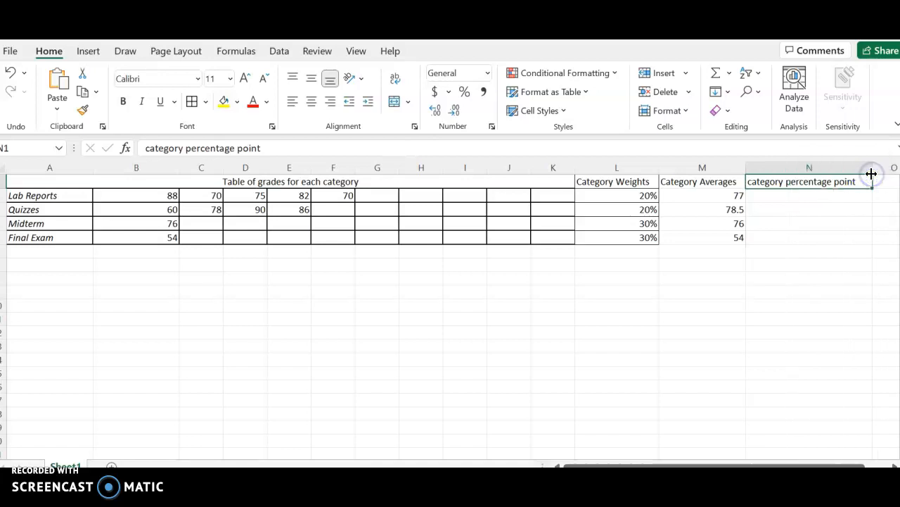
click(829, 182)
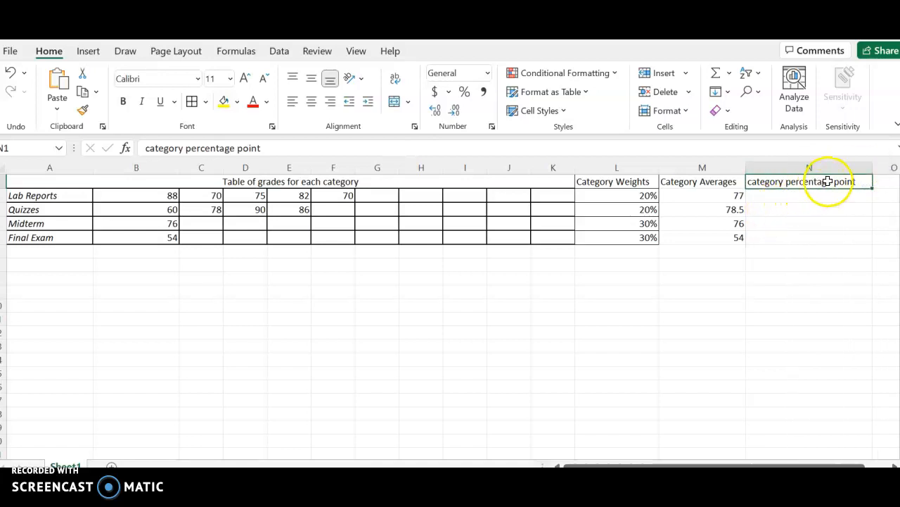
click(784, 200)
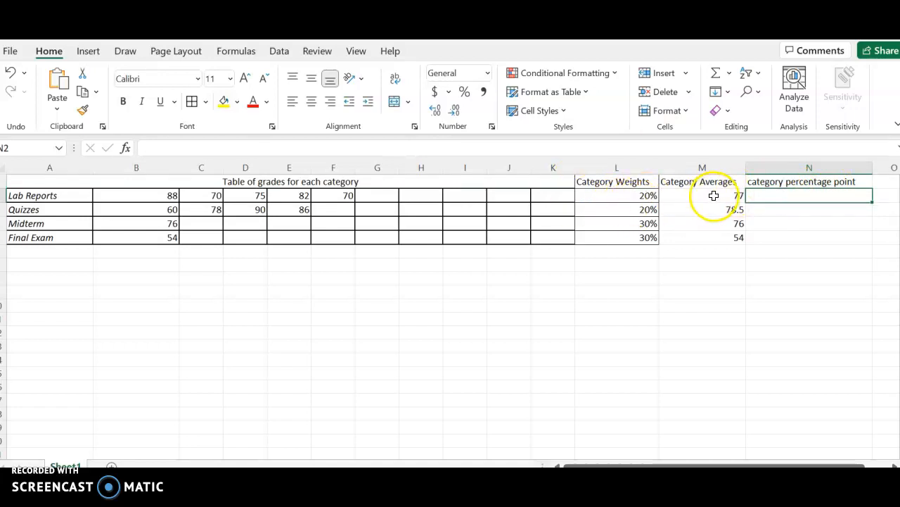
Enter =L2*M2 in N2, giving 15.4 Lab Reports points.
double_click(787, 197)
text(=)
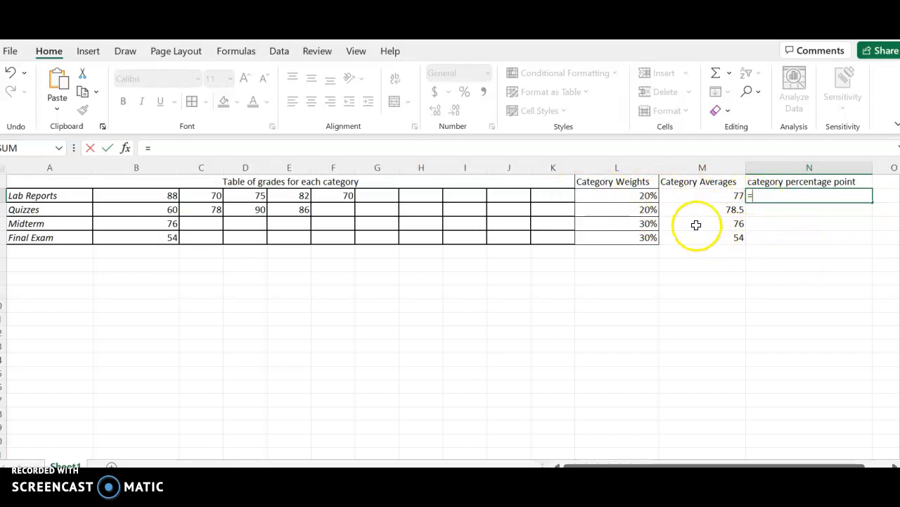
click(640, 197)
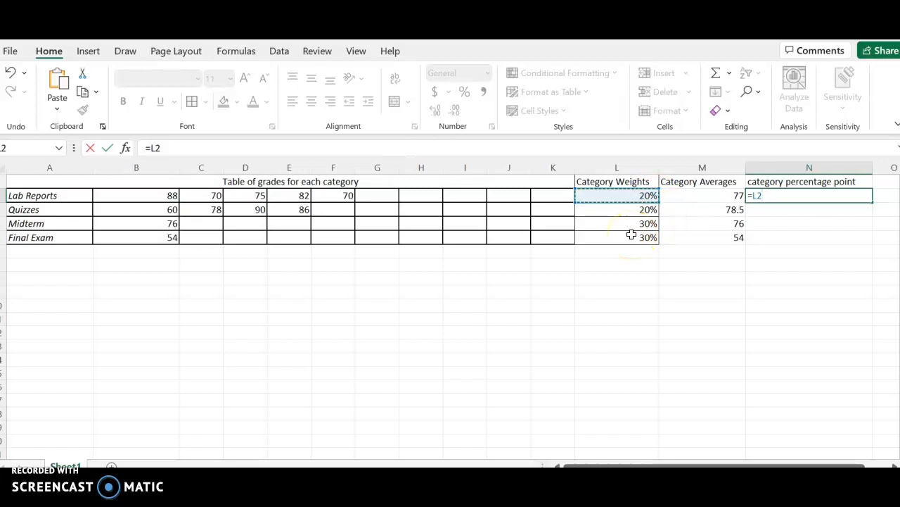
text(*)
click(700, 196)
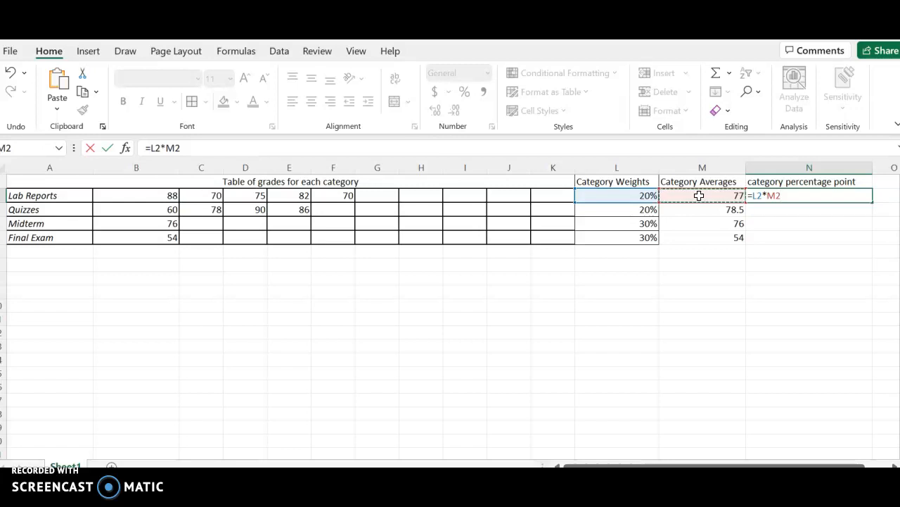
key(Return)
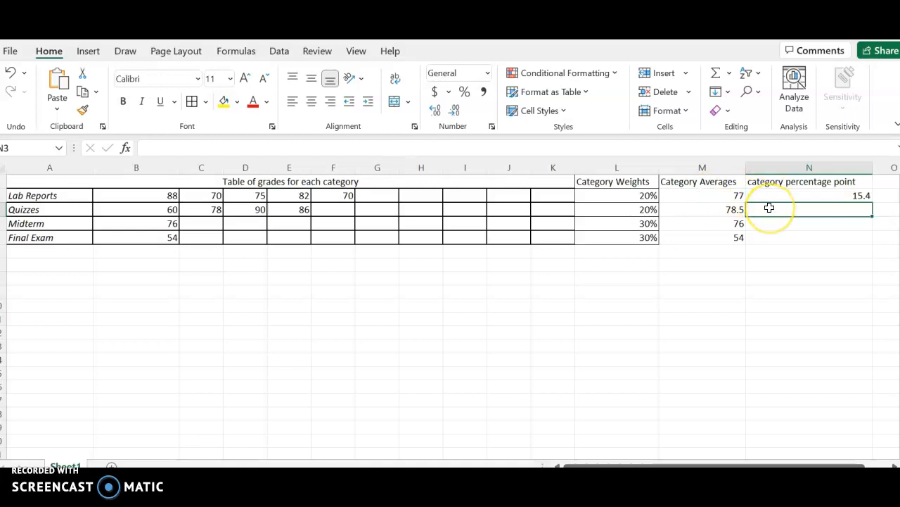
Enter =L3*M3, =L4*M4 and =L5*M5 in N3:N5, giving 15.7, 22.8 and 16.2.
text(=)
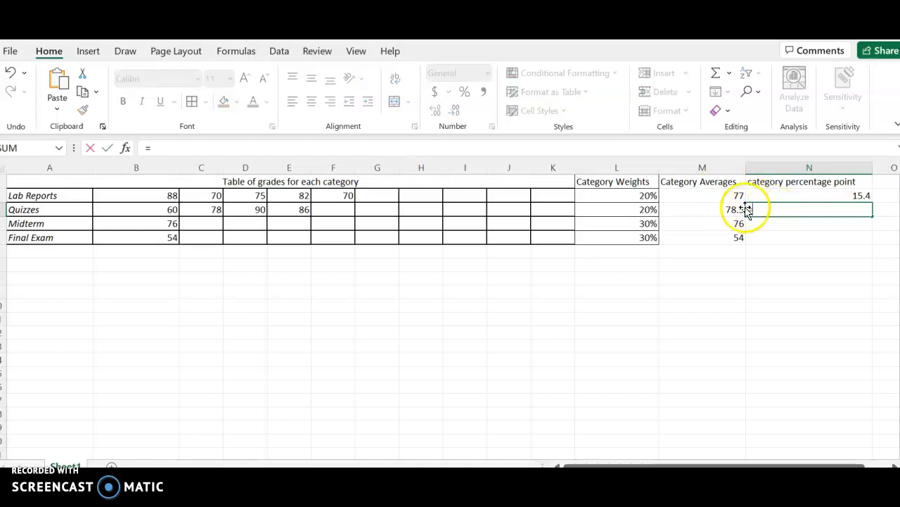
click(637, 207)
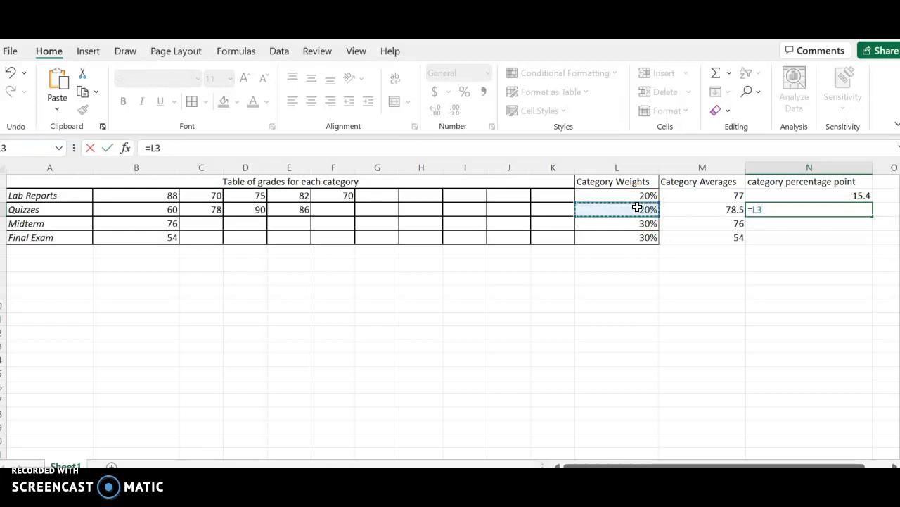
text(*)
click(696, 209)
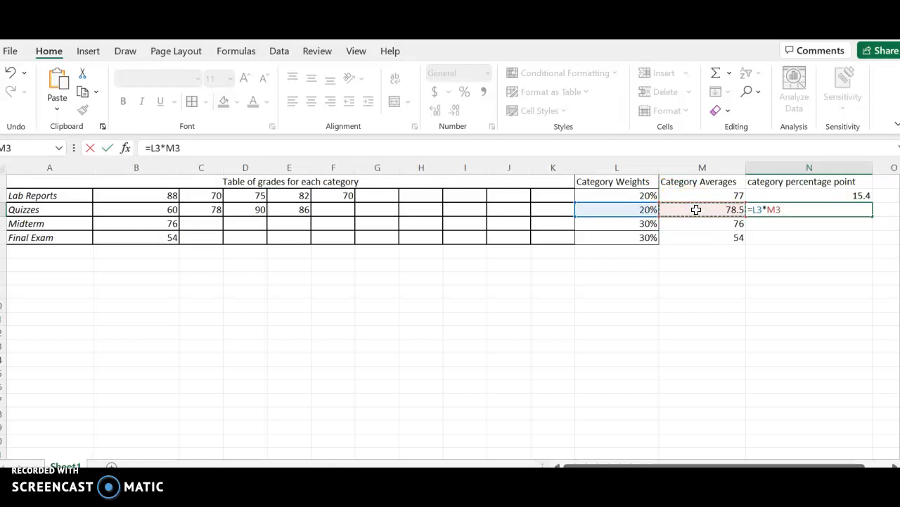
key(Return)
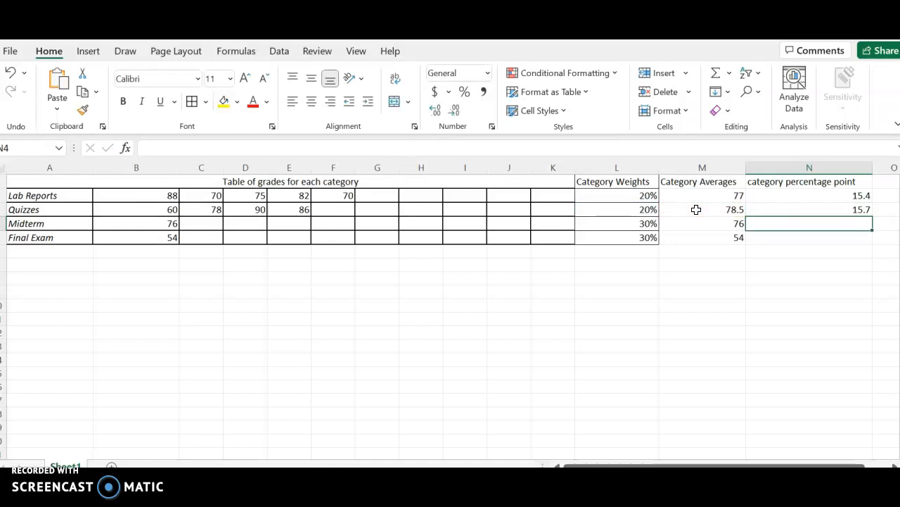
text(=)
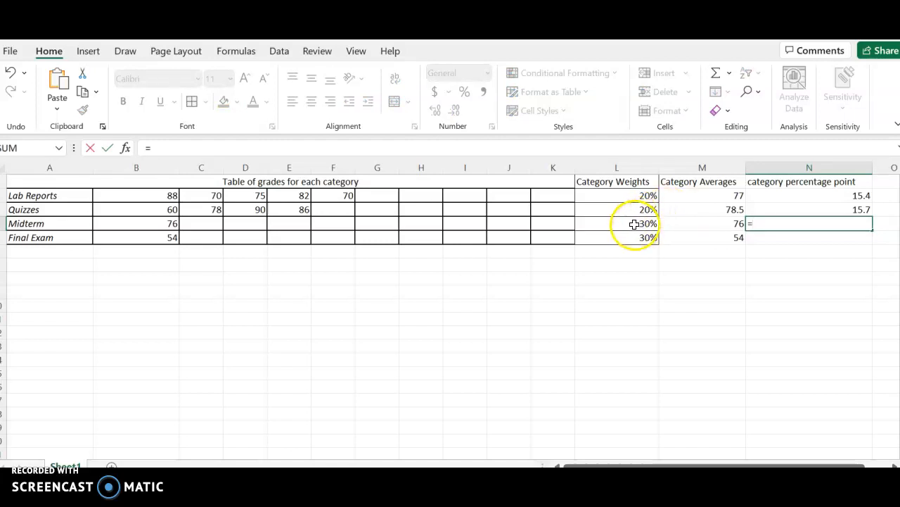
click(634, 223)
text(*)
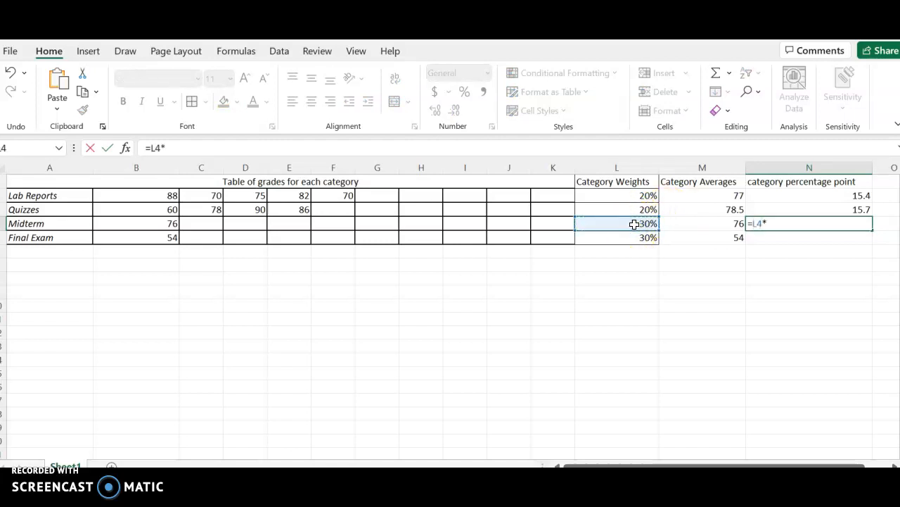
click(695, 222)
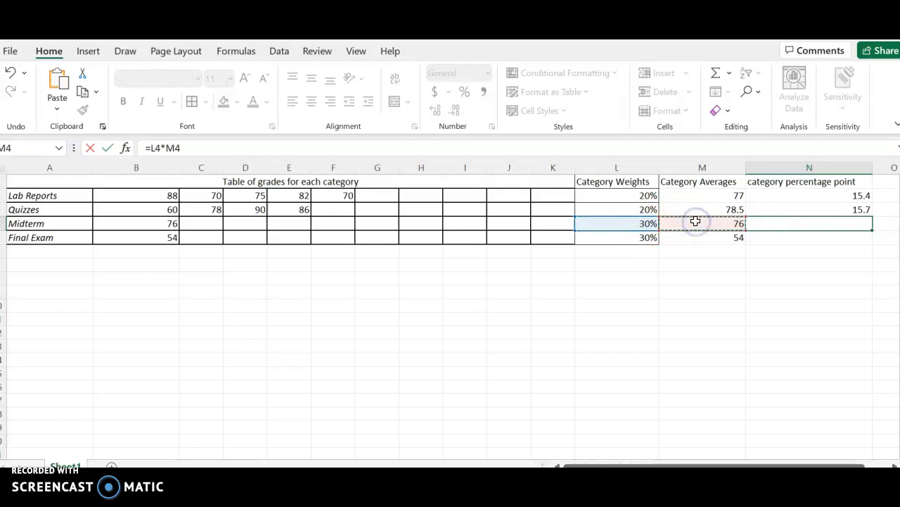
key(Return)
text(=)
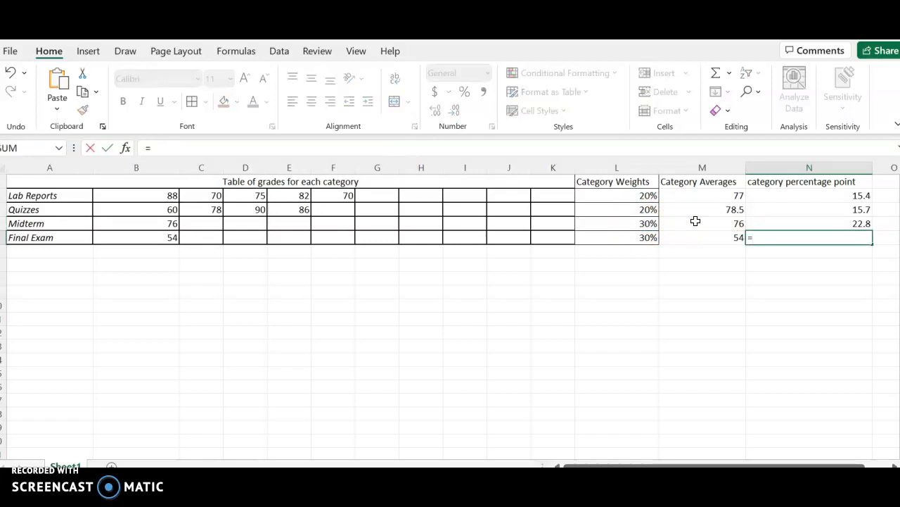
click(634, 239)
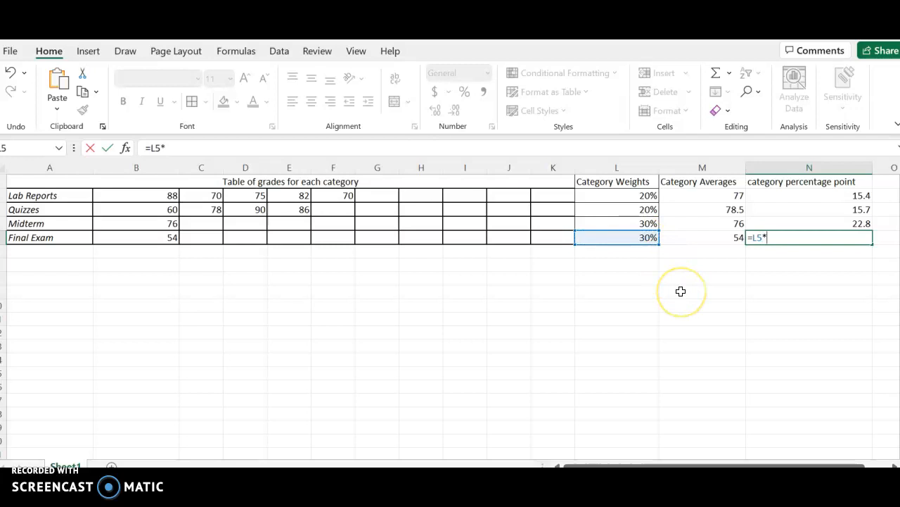
click(716, 238)
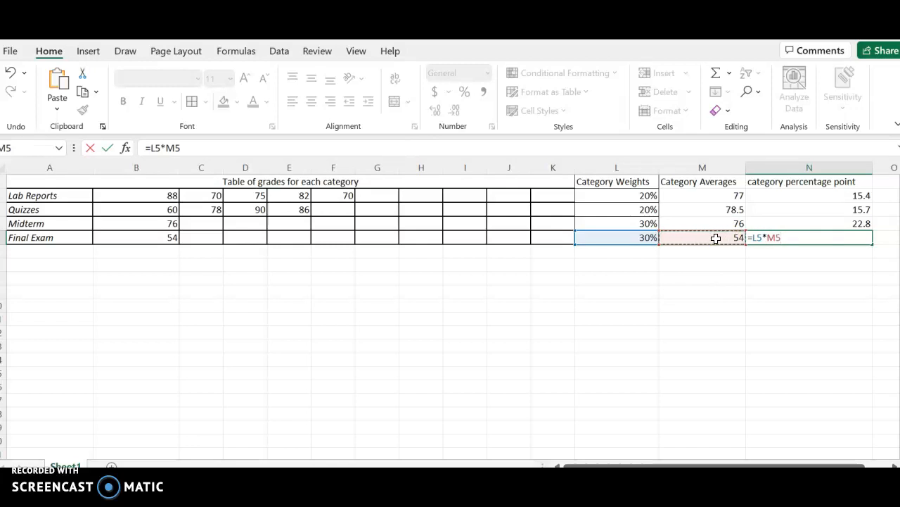
key(Return)
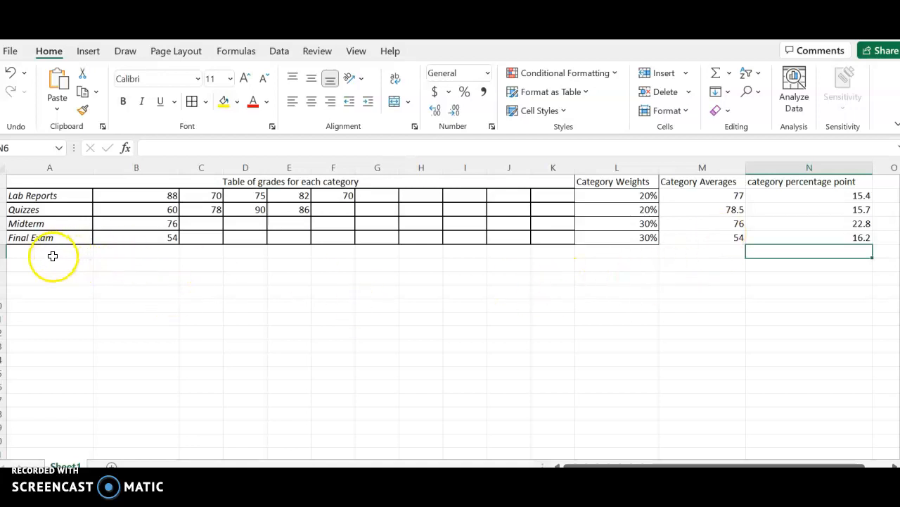
Label cell A6 'Final Grade' below the Final Exam row.
click(53, 256)
text(F)
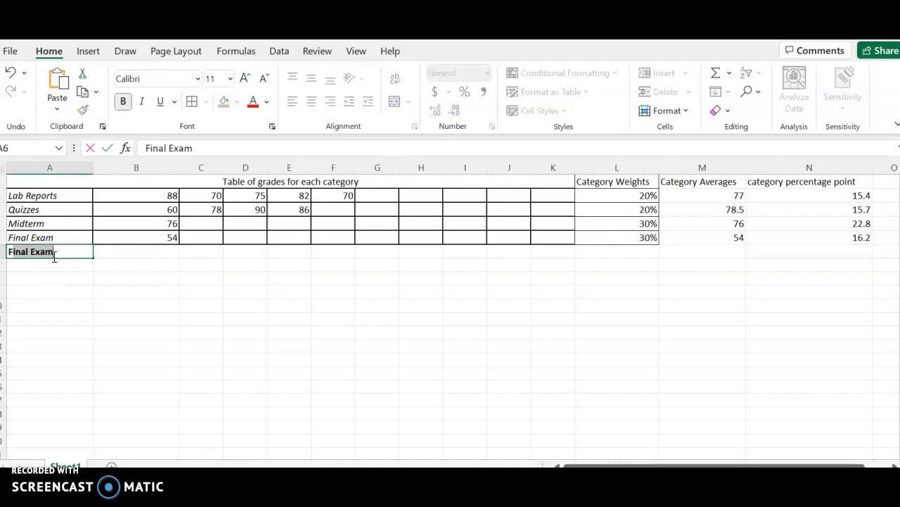
text(inal Grade)
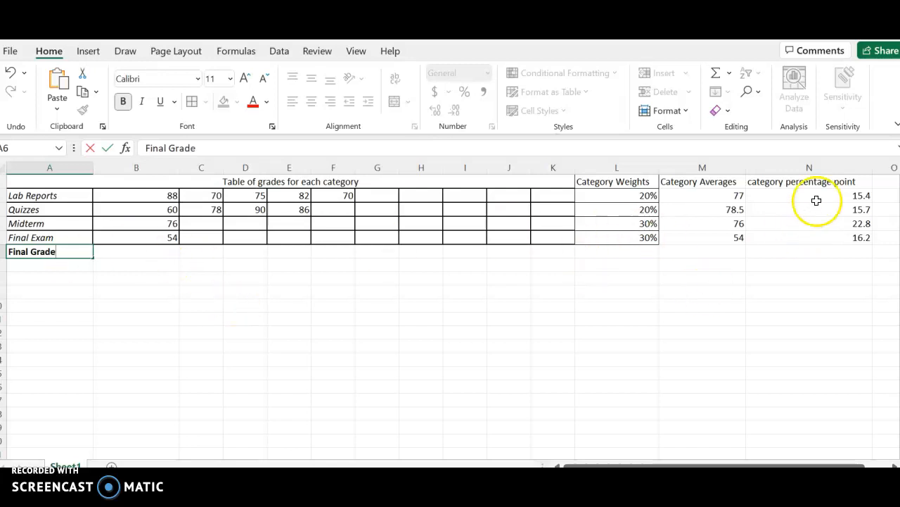
mouse_move(837, 196)
mouse_down()
mouse_move(840, 233)
mouse_move(838, 196)
mouse_up()
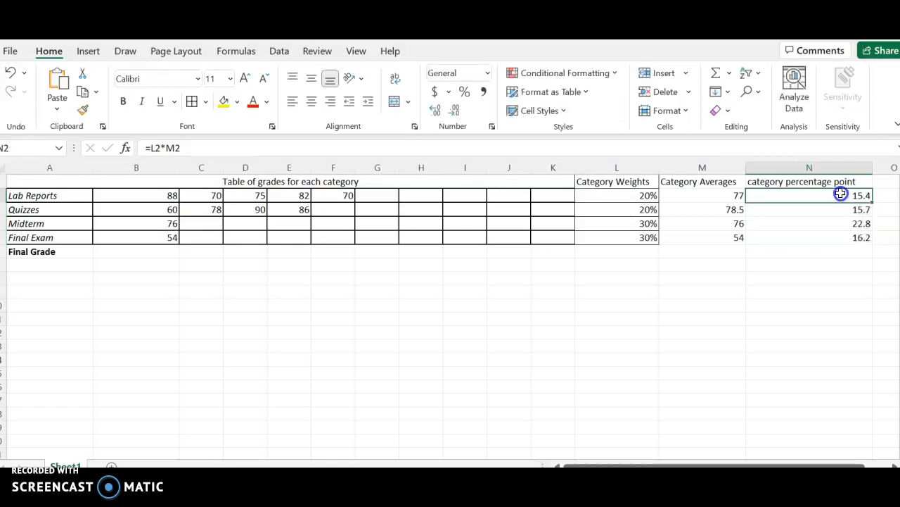
click(762, 253)
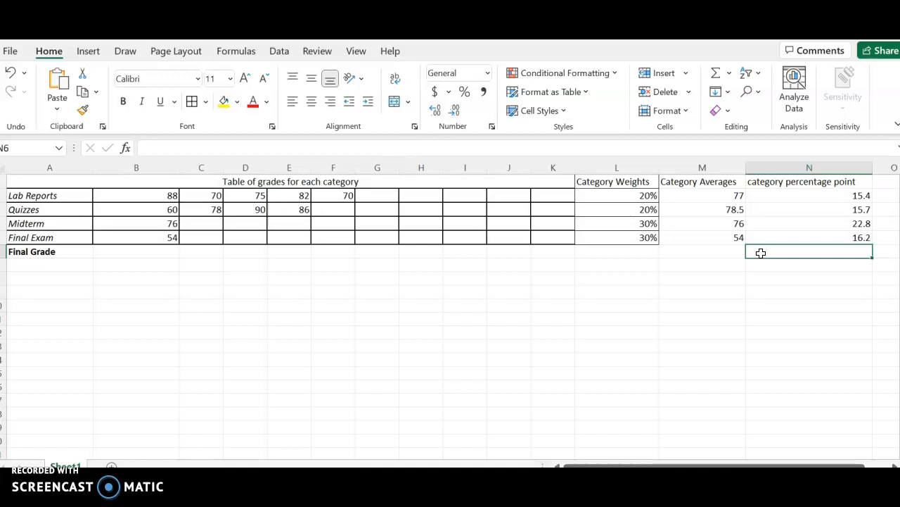
Enter =SUM(N2:N5) in N6 and make the 70.1 result bold.
text(=su)
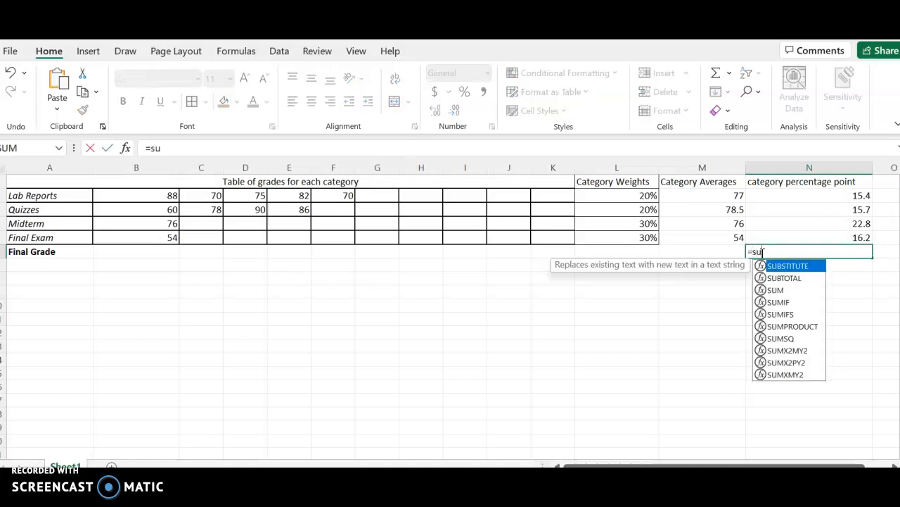
text(m)
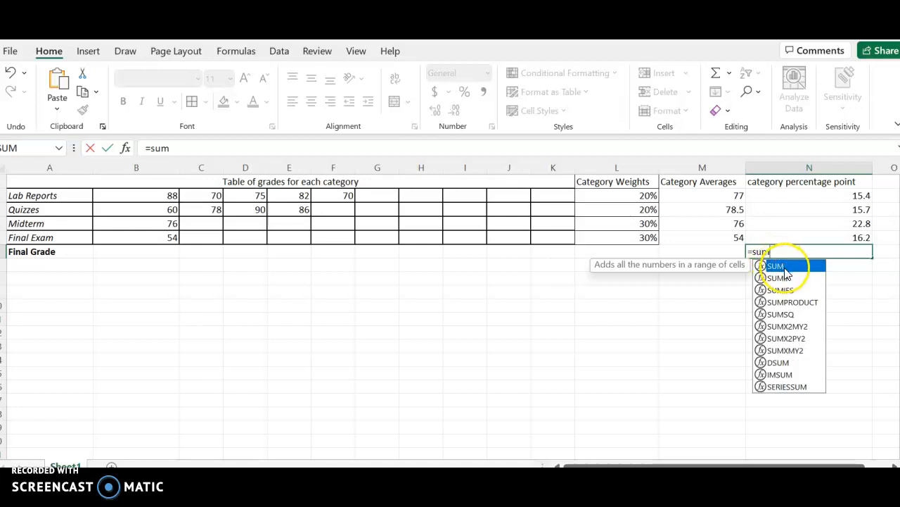
double_click(782, 266)
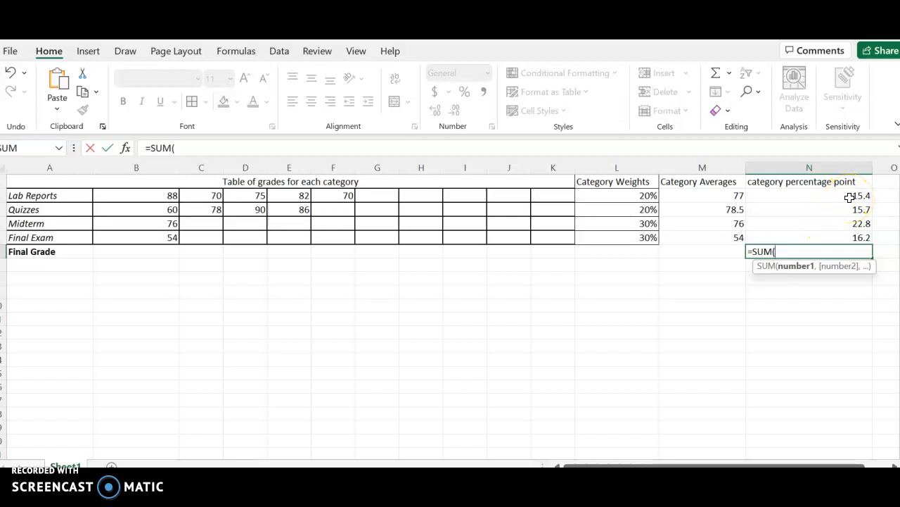
drag(850, 197, 843, 232)
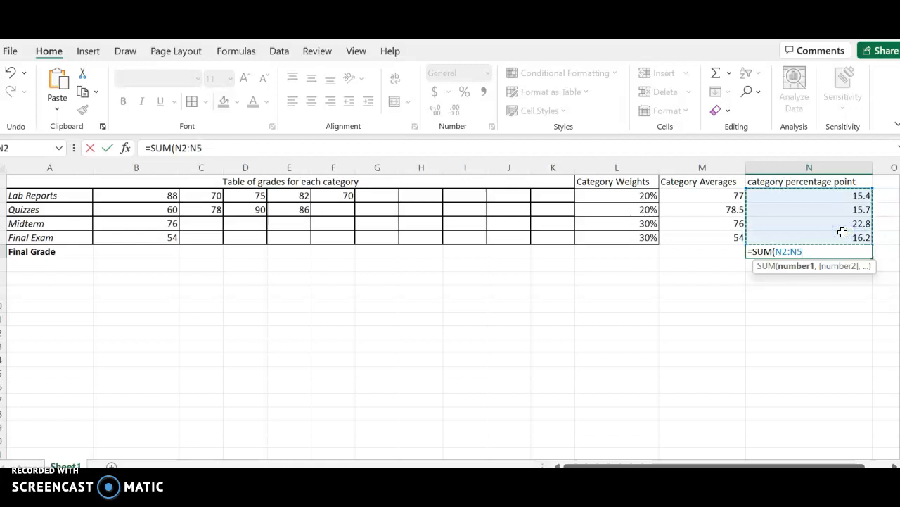
text())
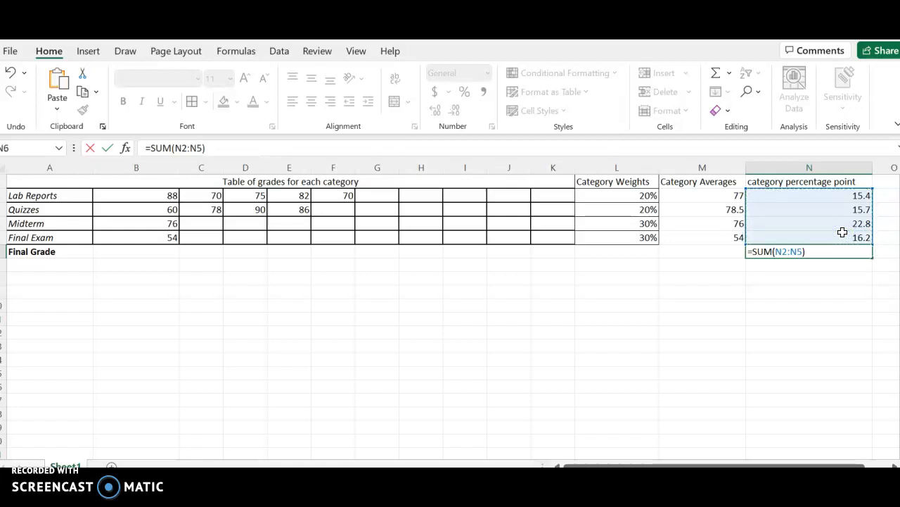
key(Return)
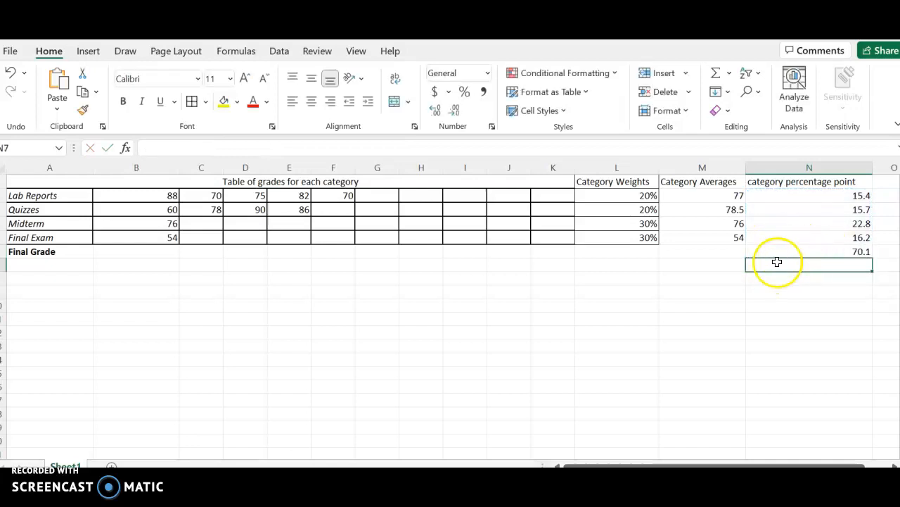
click(802, 250)
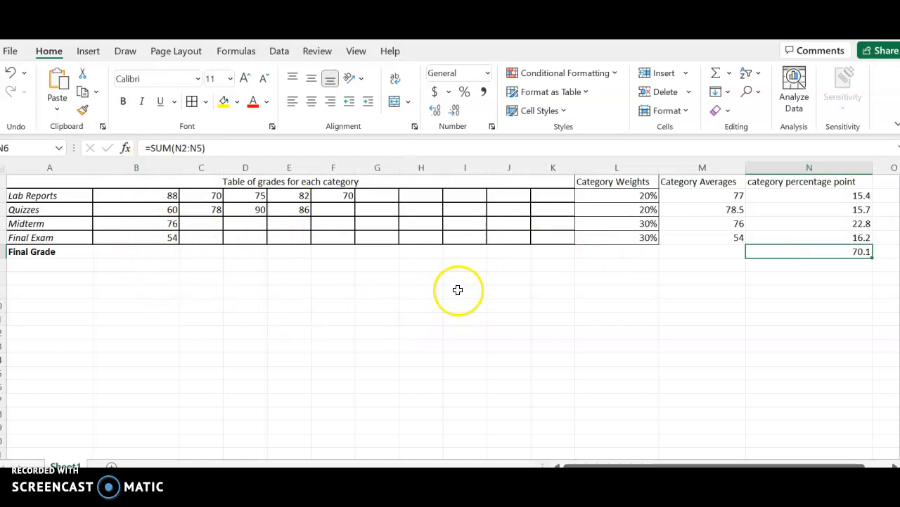
click(124, 102)
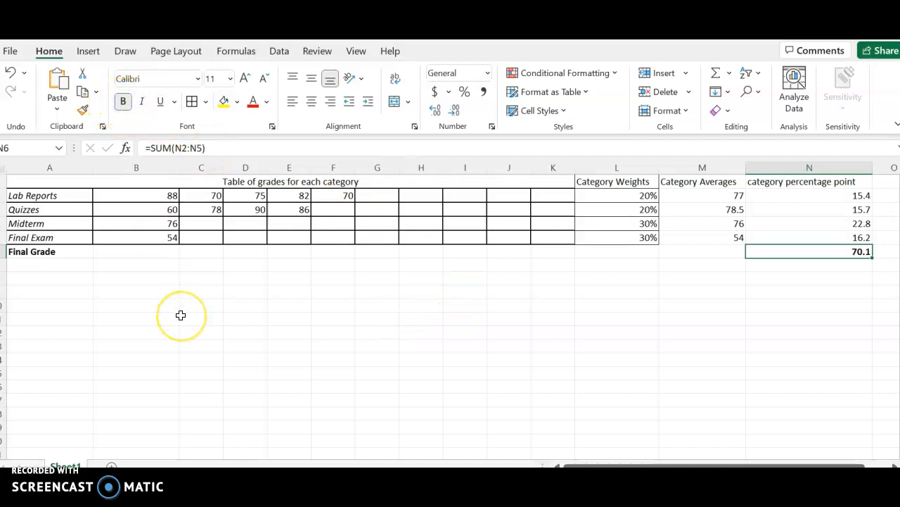